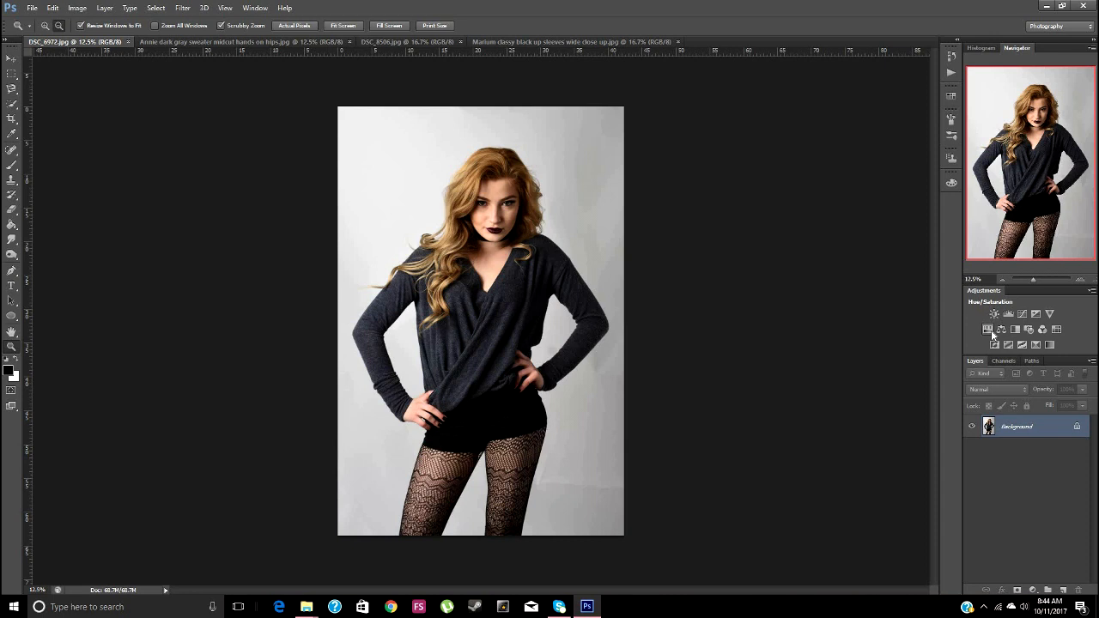
Add a Hue/Saturation adjustment layer above the Background of DSC_6972.jpg and place its settings beside the photo
click(991, 332)
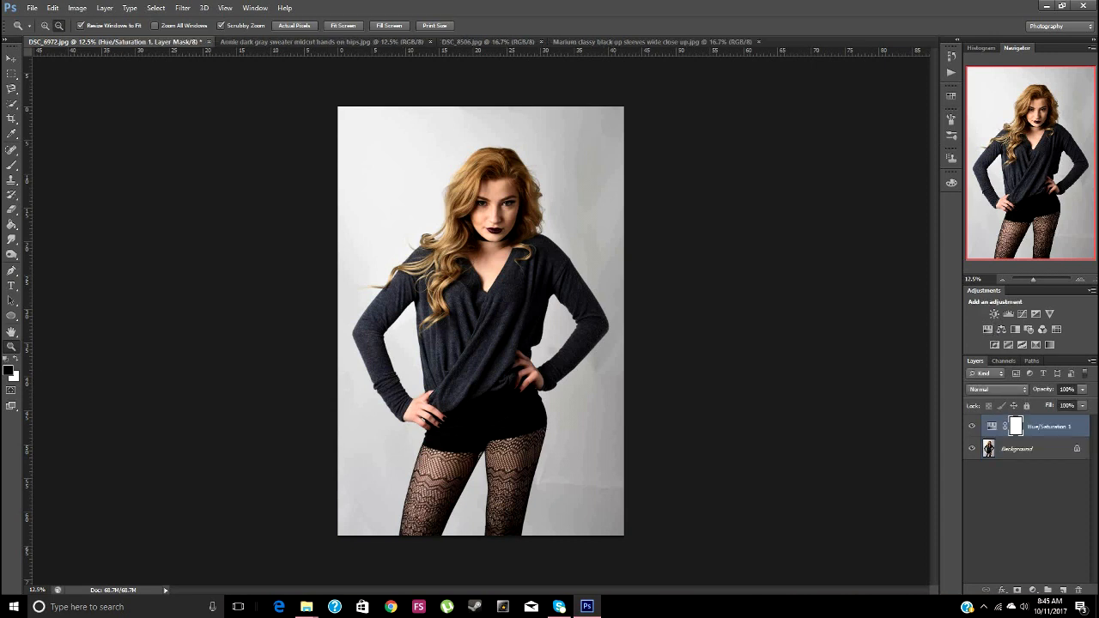
drag(296, 386, 806, 187)
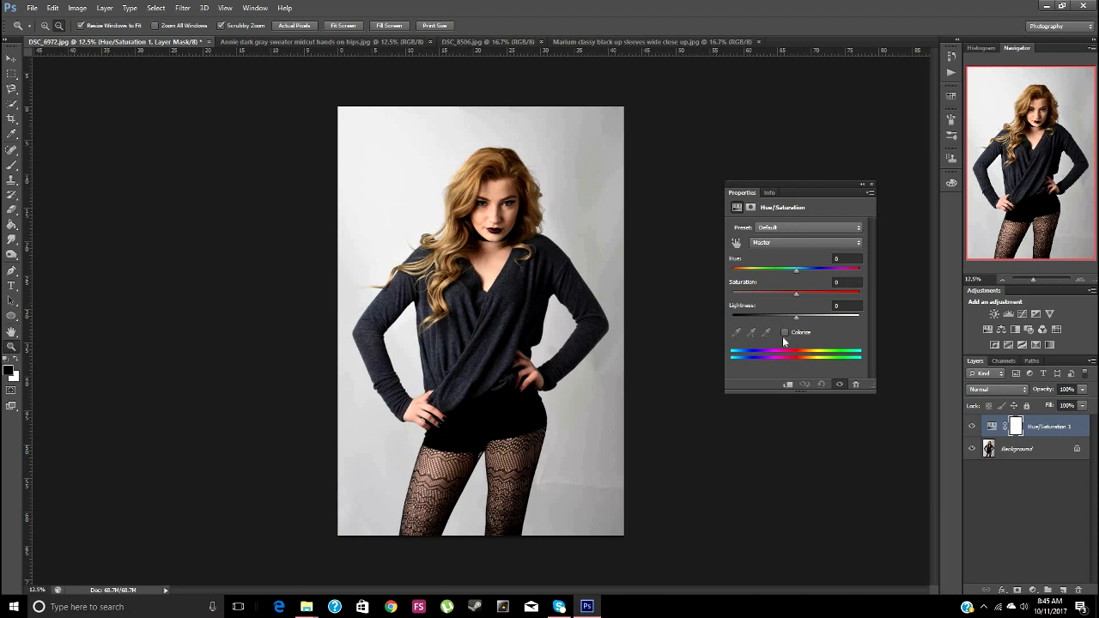
Try the Reds saturation at +76 and at -100, and return it to 0
click(804, 243)
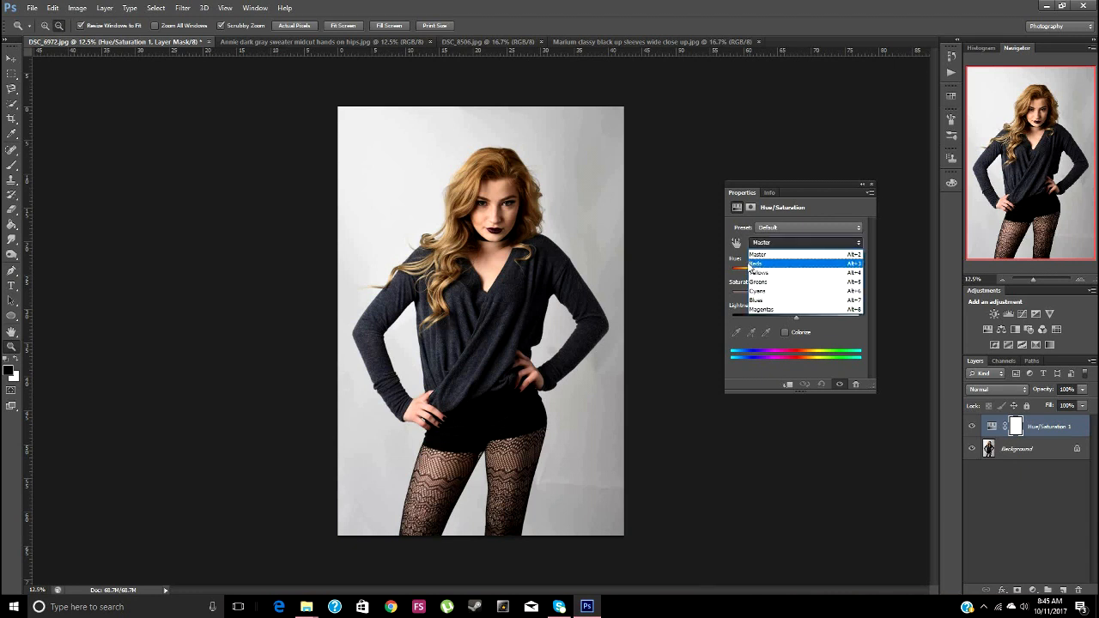
click(753, 263)
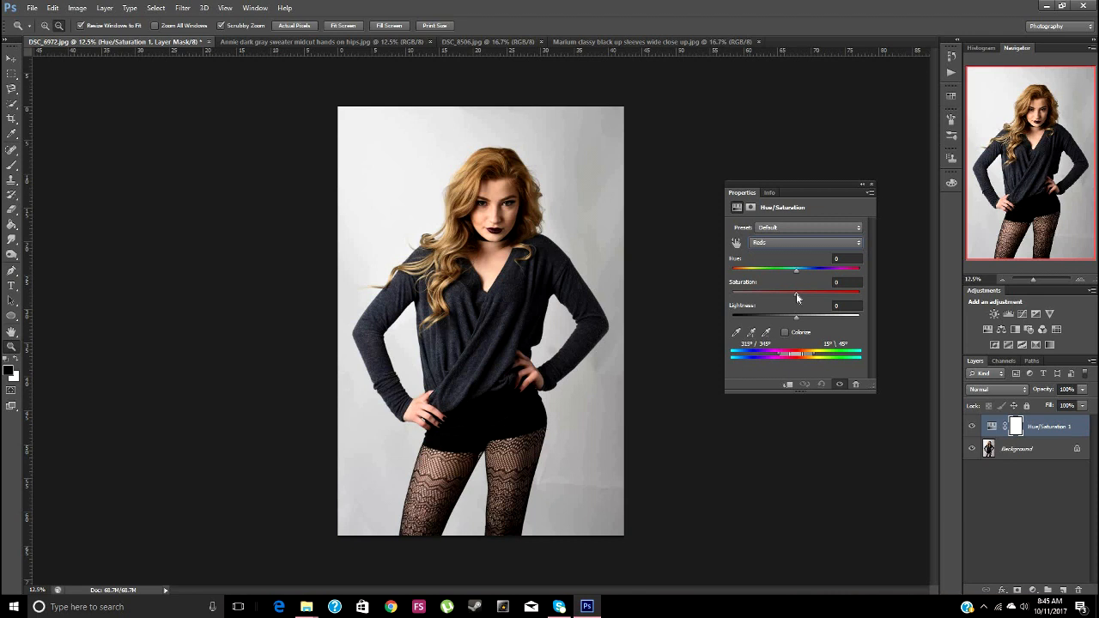
drag(796, 293, 807, 294)
drag(815, 295, 847, 294)
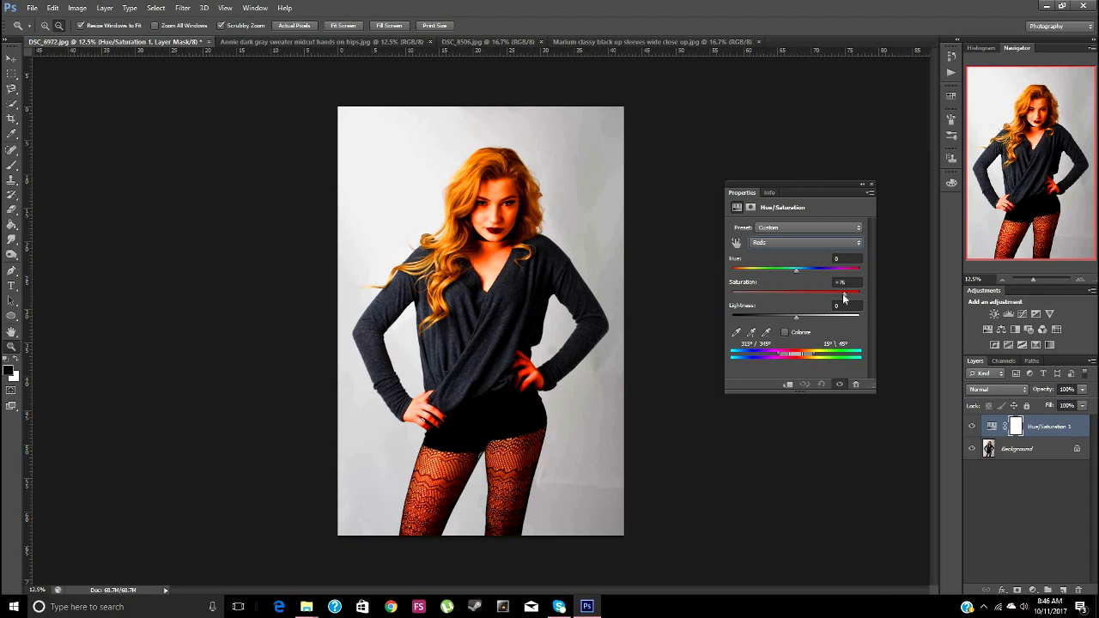
drag(842, 294, 727, 299)
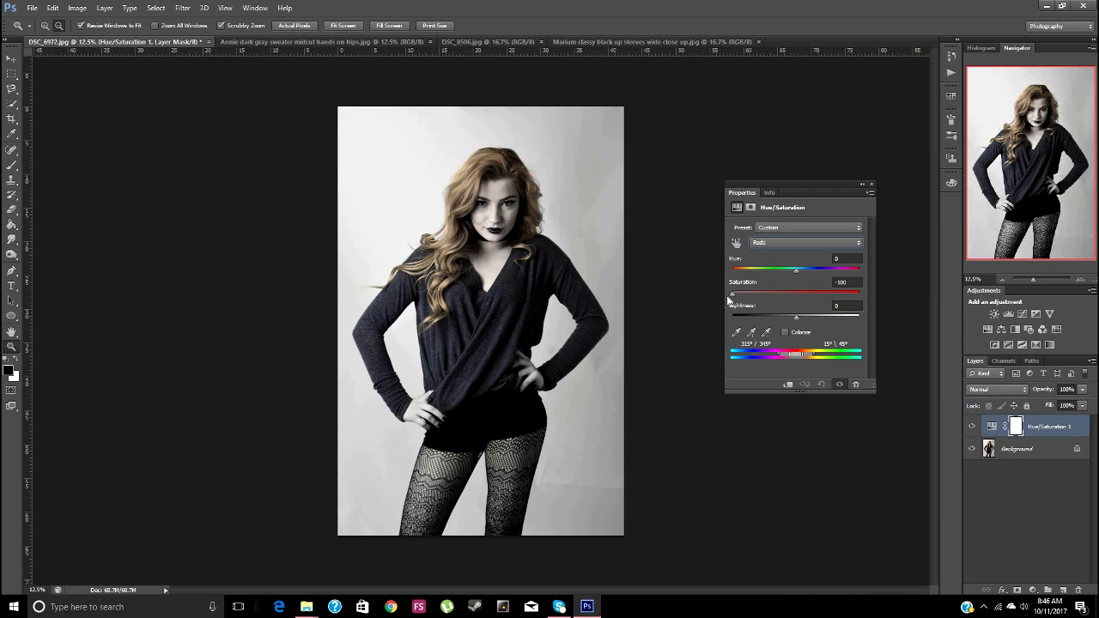
drag(728, 299, 796, 302)
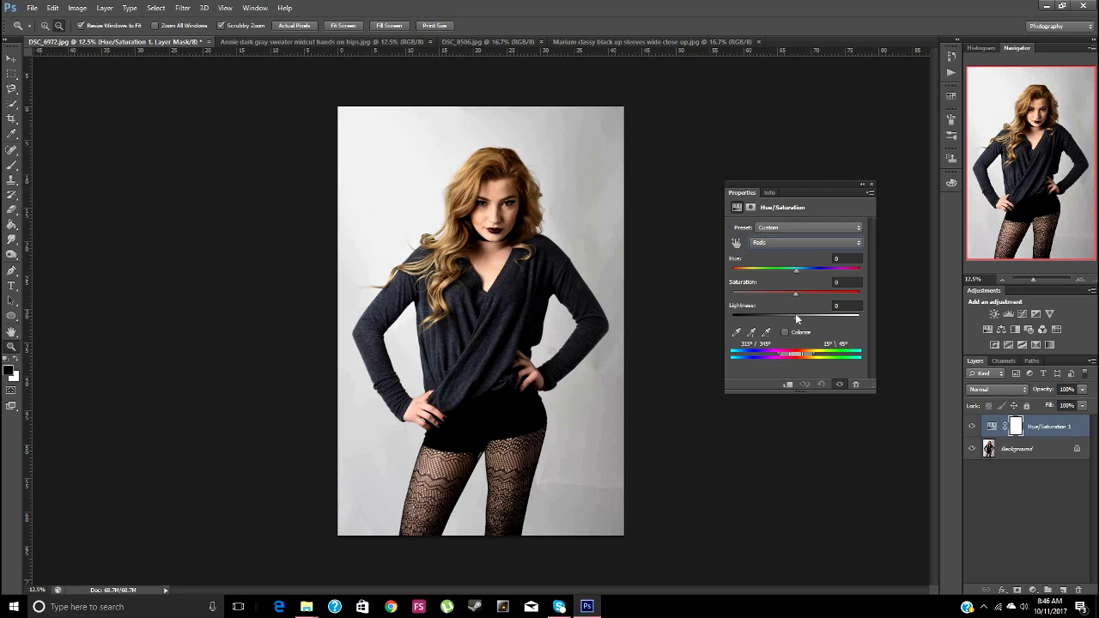
Try the Reds lightness at -45, and bring lightness and hue back to 0
drag(796, 318, 773, 318)
click(782, 319)
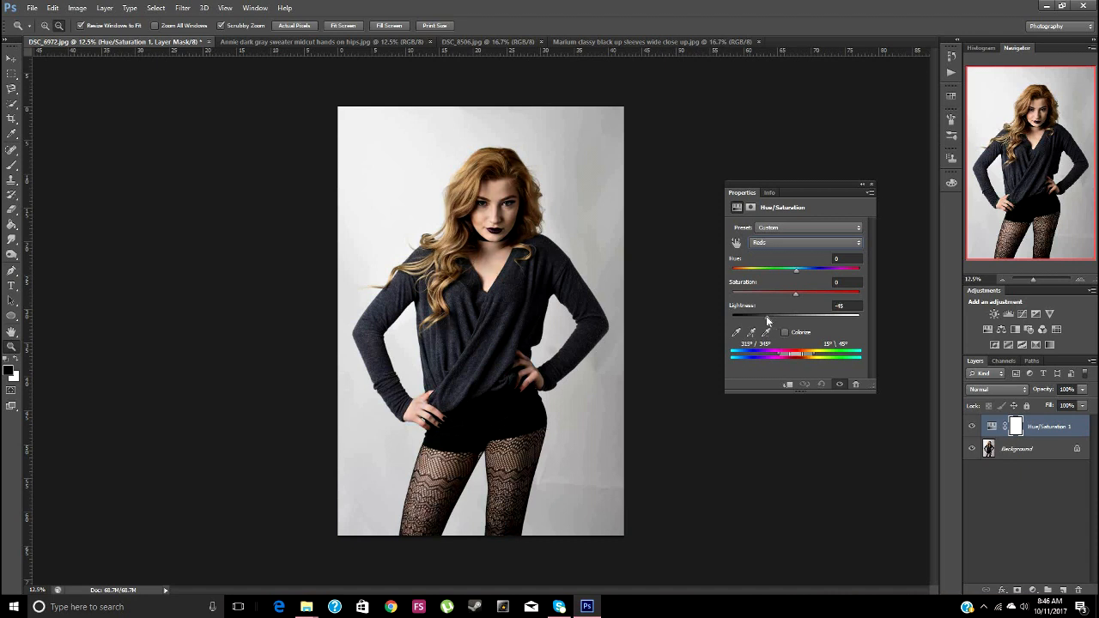
mouse_move(782, 319)
mouse_down()
mouse_move(764, 317)
mouse_move(791, 318)
mouse_up()
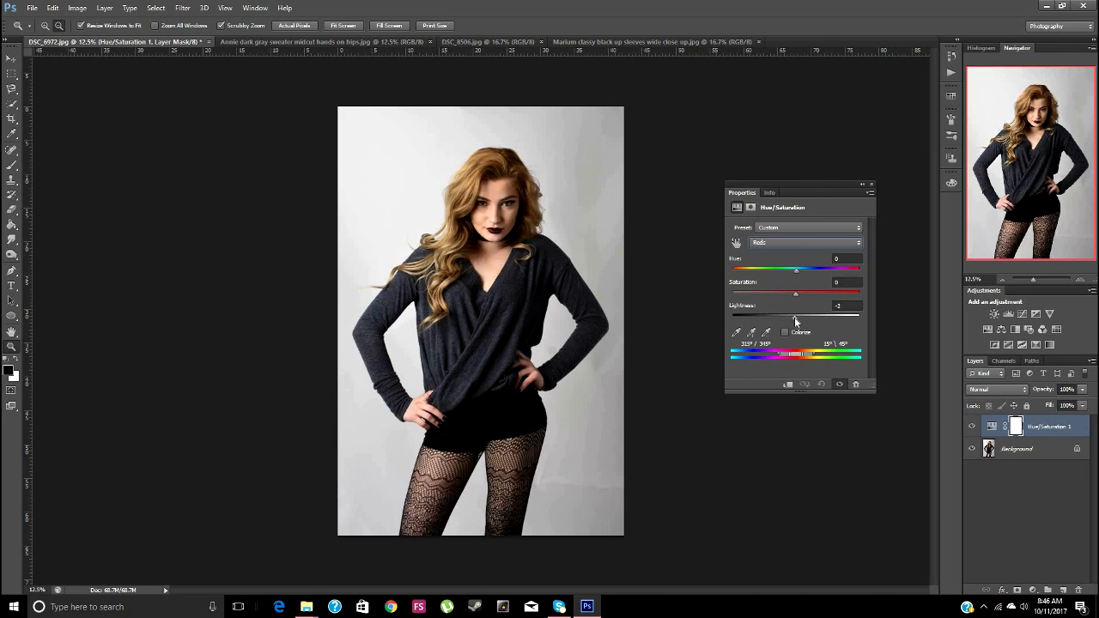
drag(796, 321, 795, 317)
drag(782, 271, 799, 287)
drag(796, 282, 796, 281)
Try Colorize on the whole photo with a lowered saturation, and turn Colorize off again
click(784, 333)
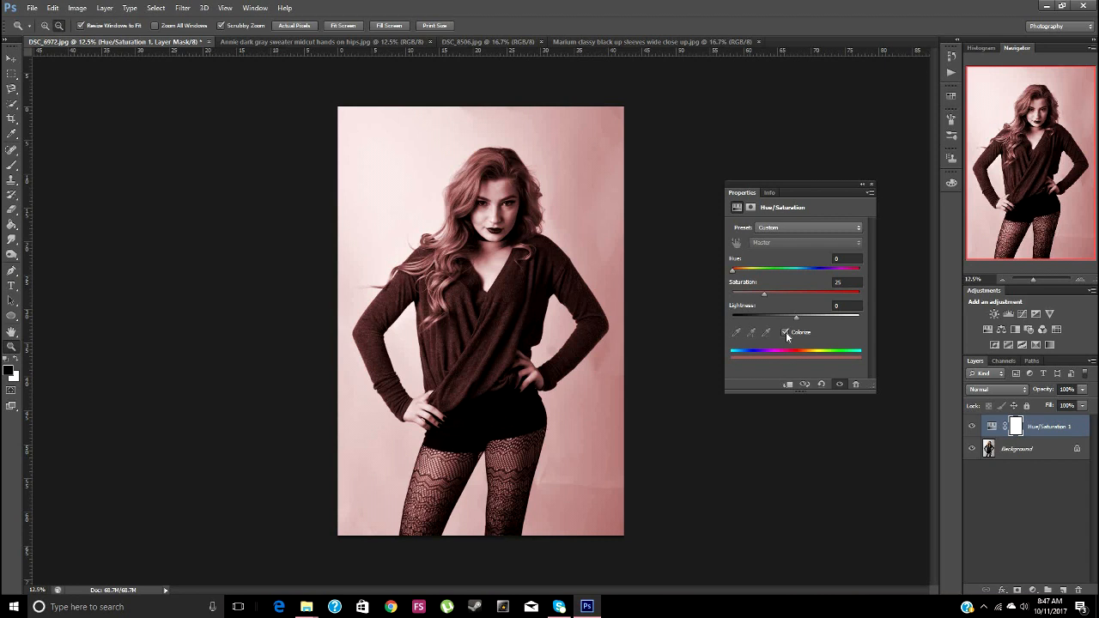
mouse_move(767, 295)
mouse_down()
mouse_move(793, 295)
mouse_move(750, 306)
mouse_up()
click(785, 333)
Desaturate the Yellows to -100, try their lightness at -45 and return the lightness to 0
click(800, 242)
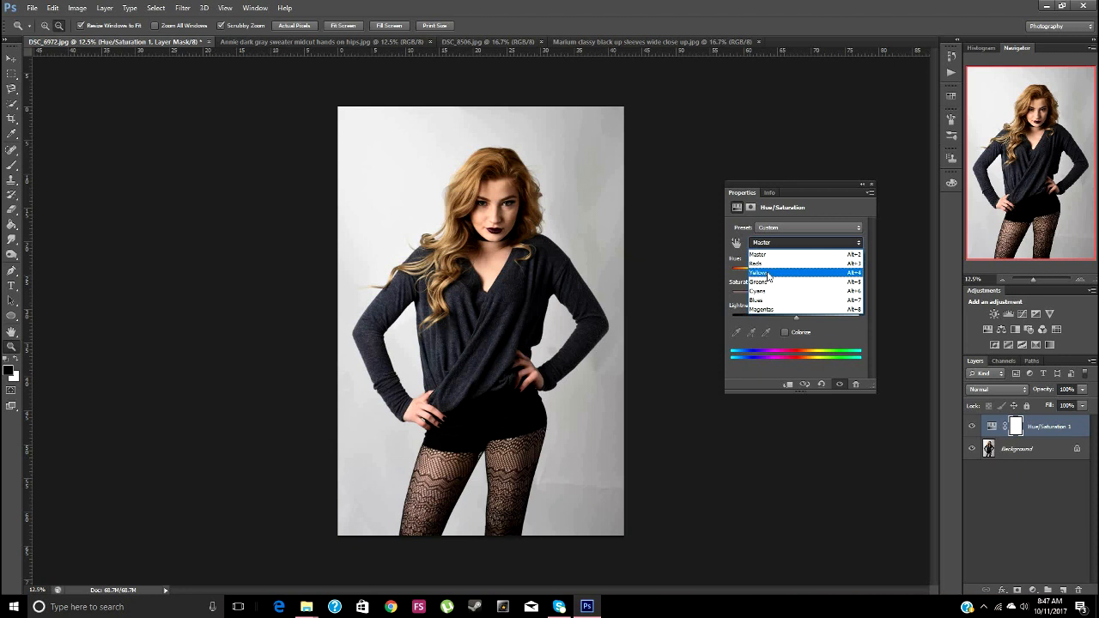
click(768, 273)
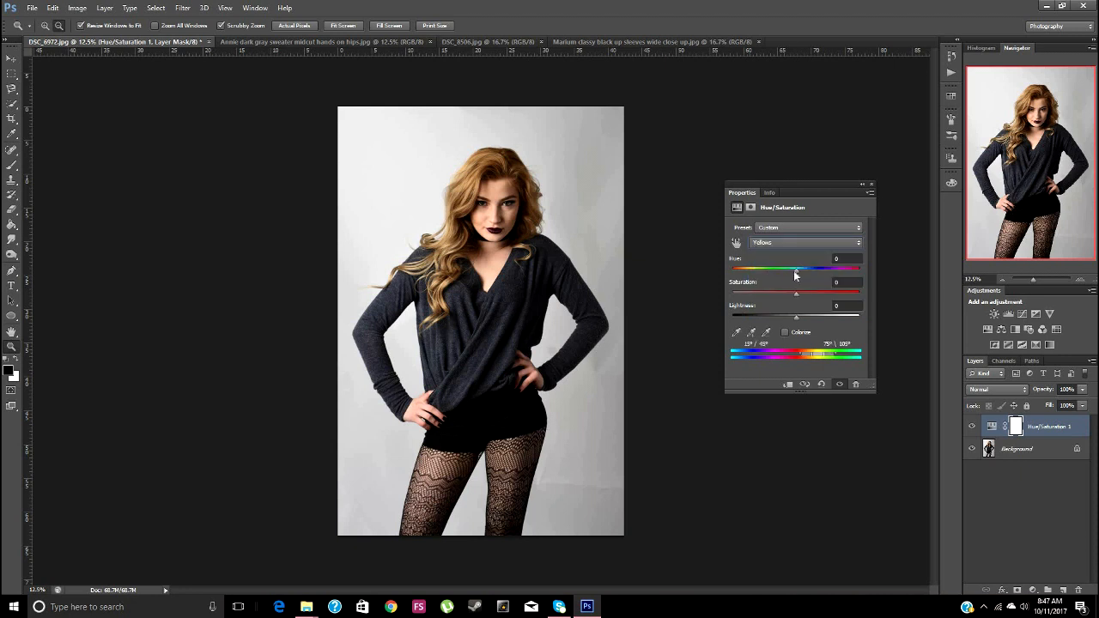
drag(797, 295, 732, 298)
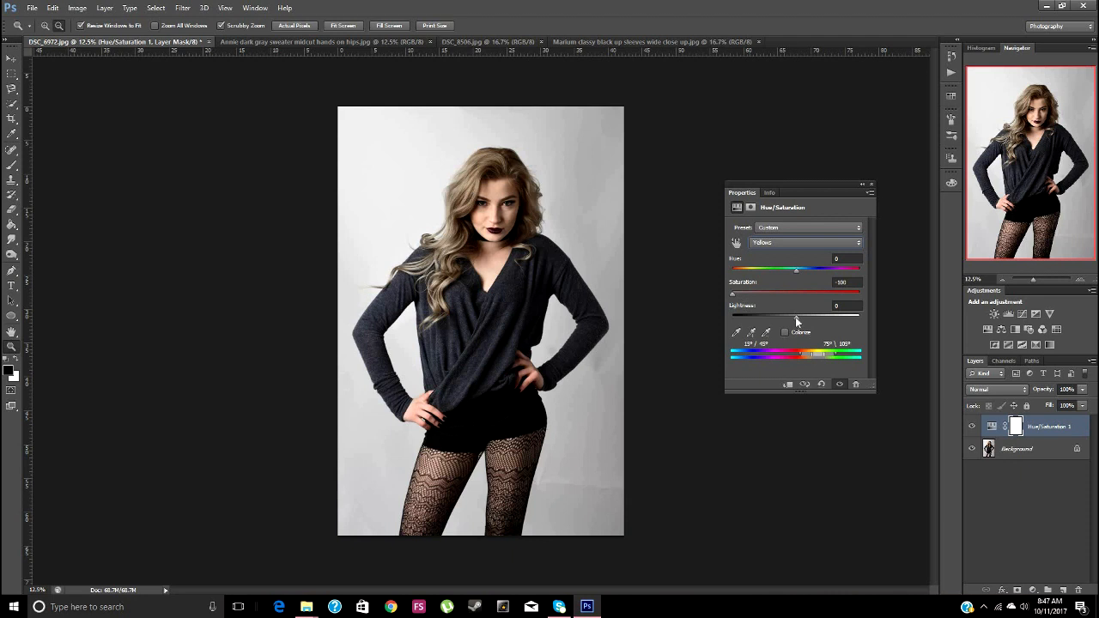
drag(794, 316, 767, 317)
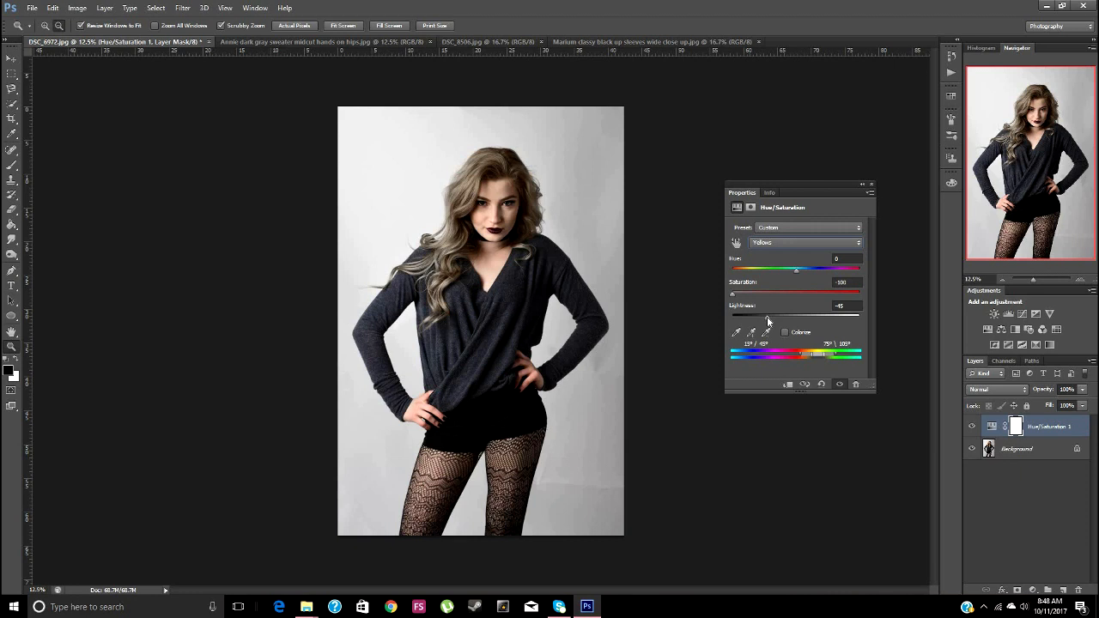
mouse_move(767, 317)
mouse_down()
mouse_move(795, 318)
mouse_move(767, 318)
mouse_up()
drag(781, 318, 798, 318)
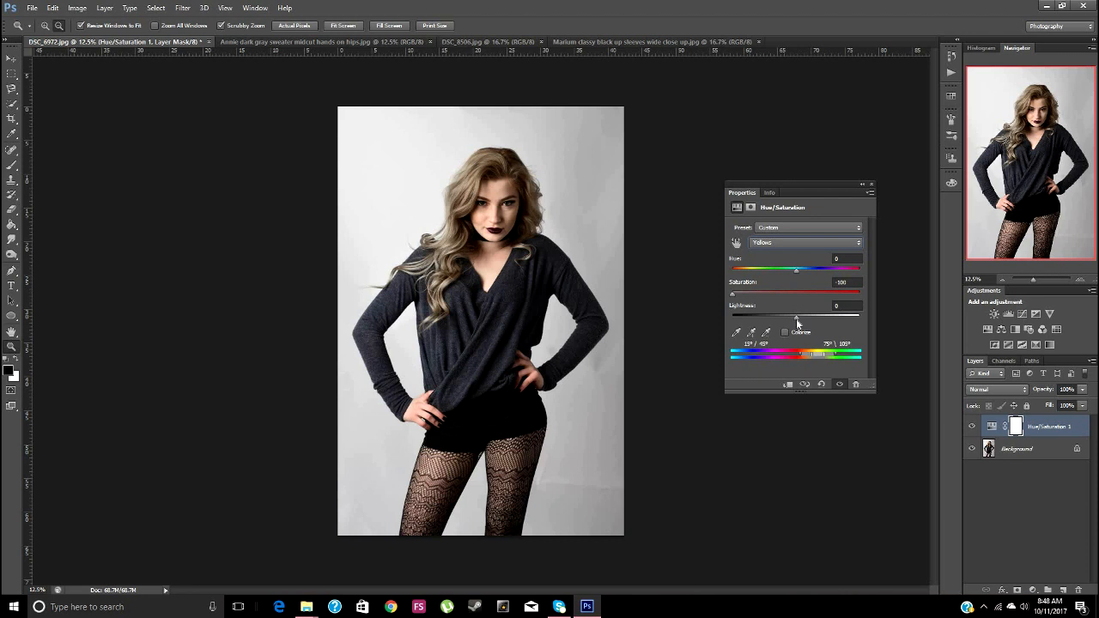
Try the Yellows saturation at +86, reset it to 0 and switch back to the Master range
drag(735, 298, 851, 302)
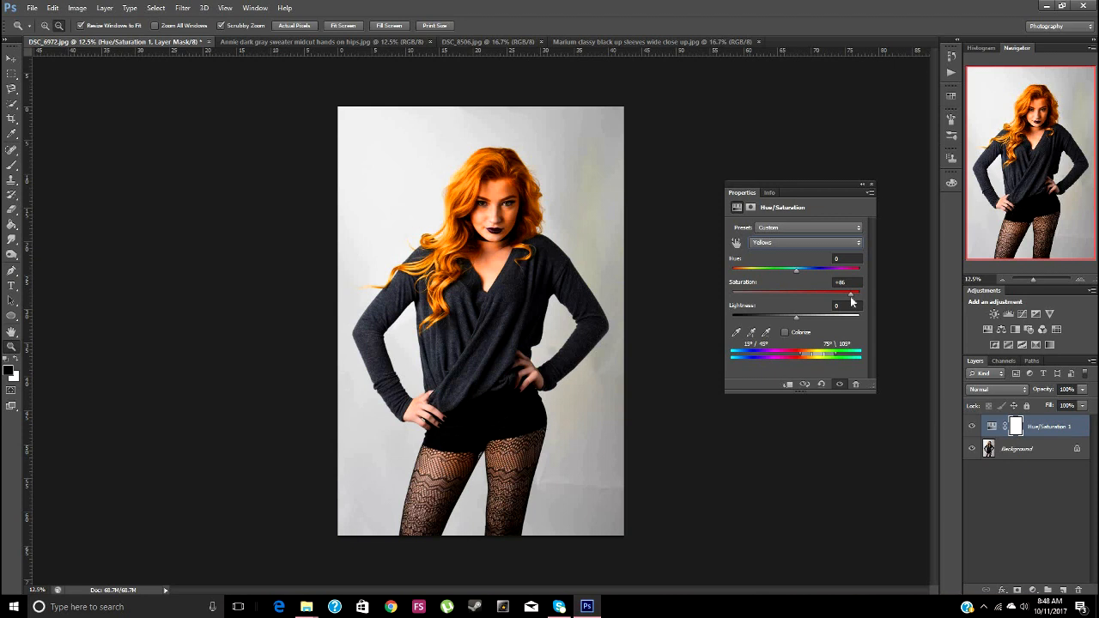
drag(852, 302, 796, 302)
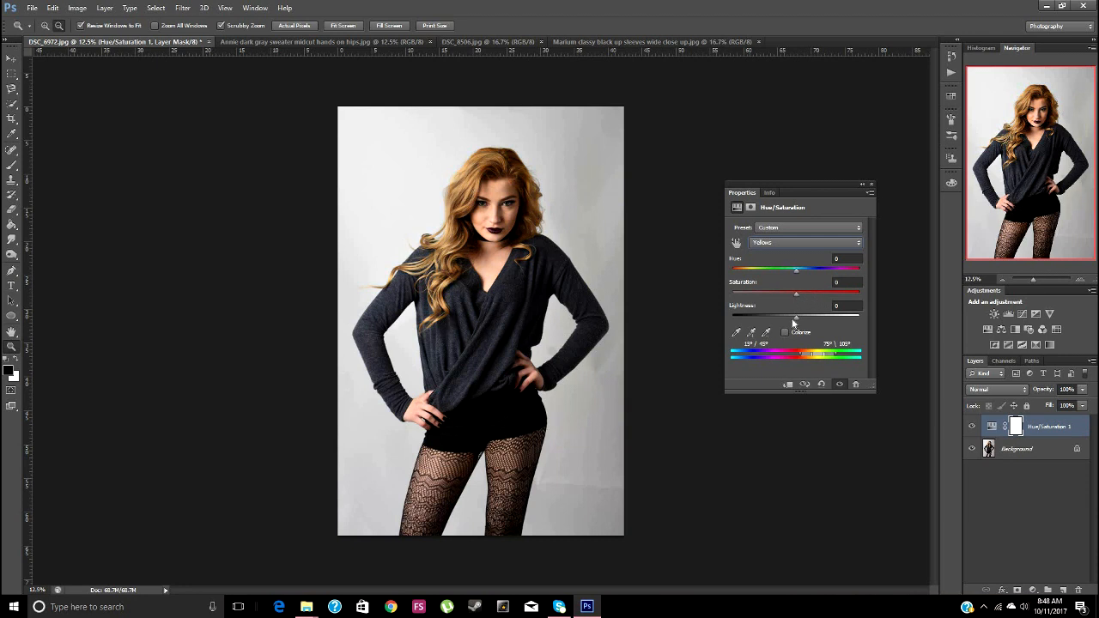
click(808, 242)
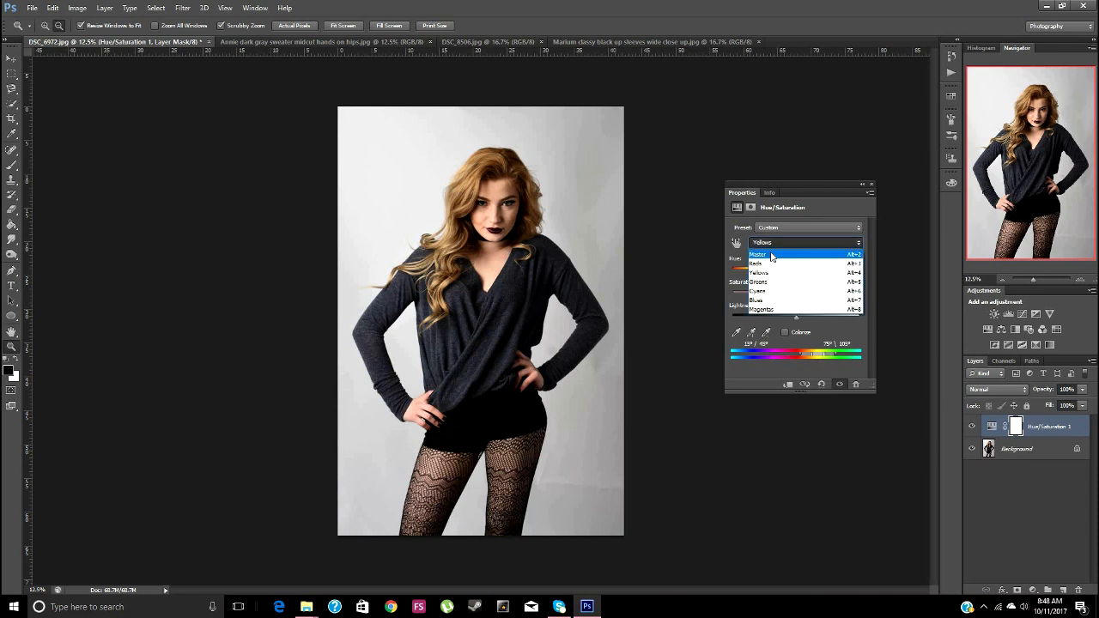
click(770, 263)
mouse_move(798, 298)
mouse_down()
mouse_move(812, 295)
mouse_move(787, 298)
mouse_move(797, 299)
mouse_up()
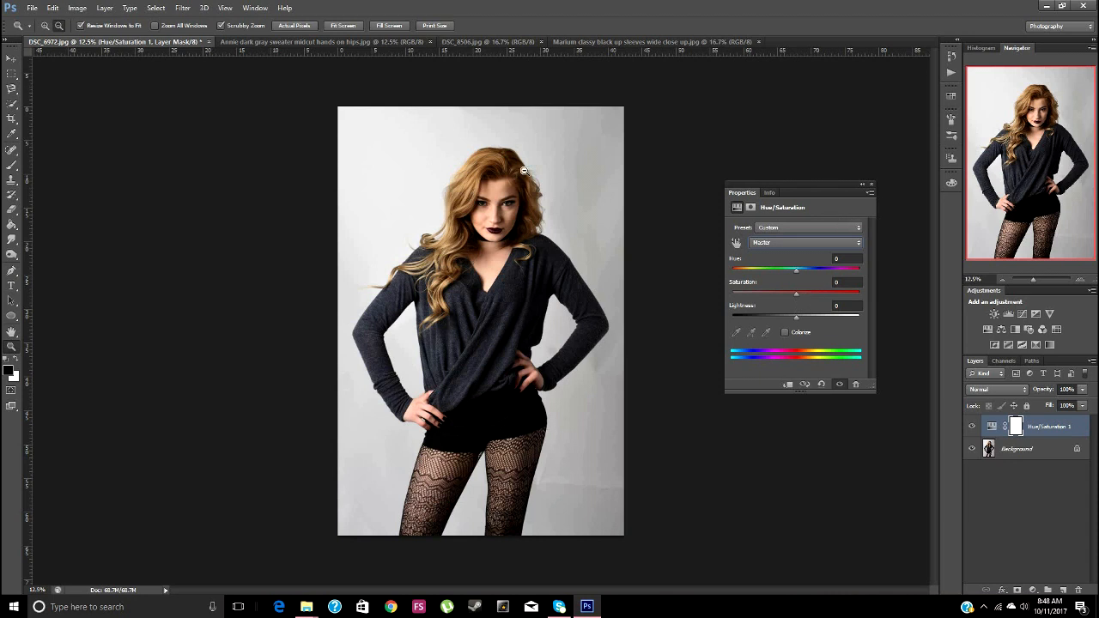
Compare the photo with its finished version and look at the options for saving and loading Hue/Saturation presets
click(246, 42)
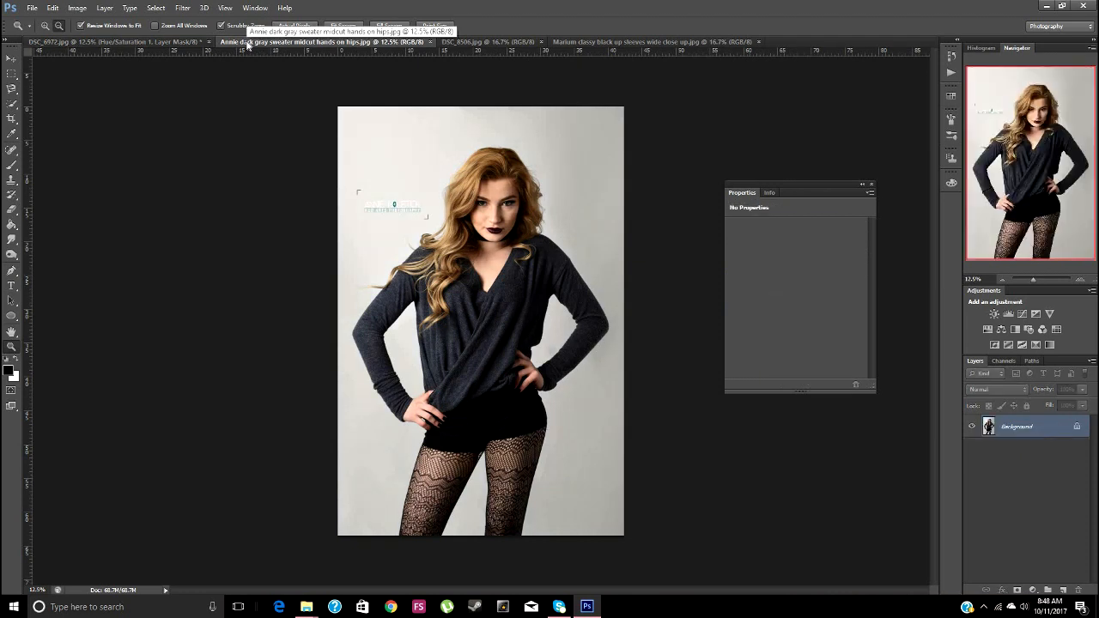
click(169, 43)
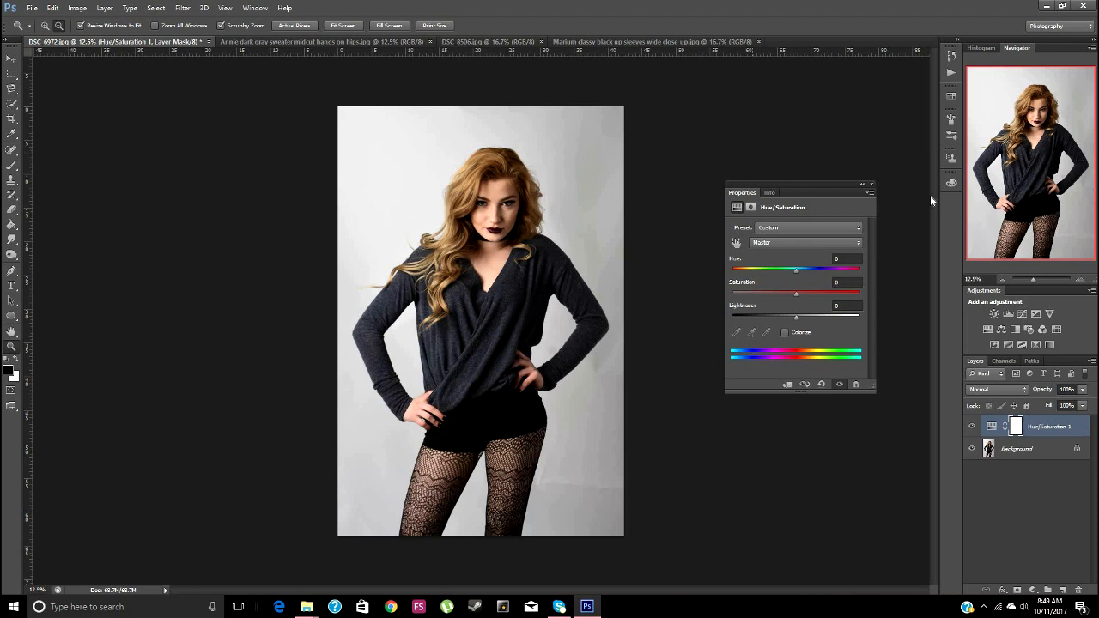
click(871, 195)
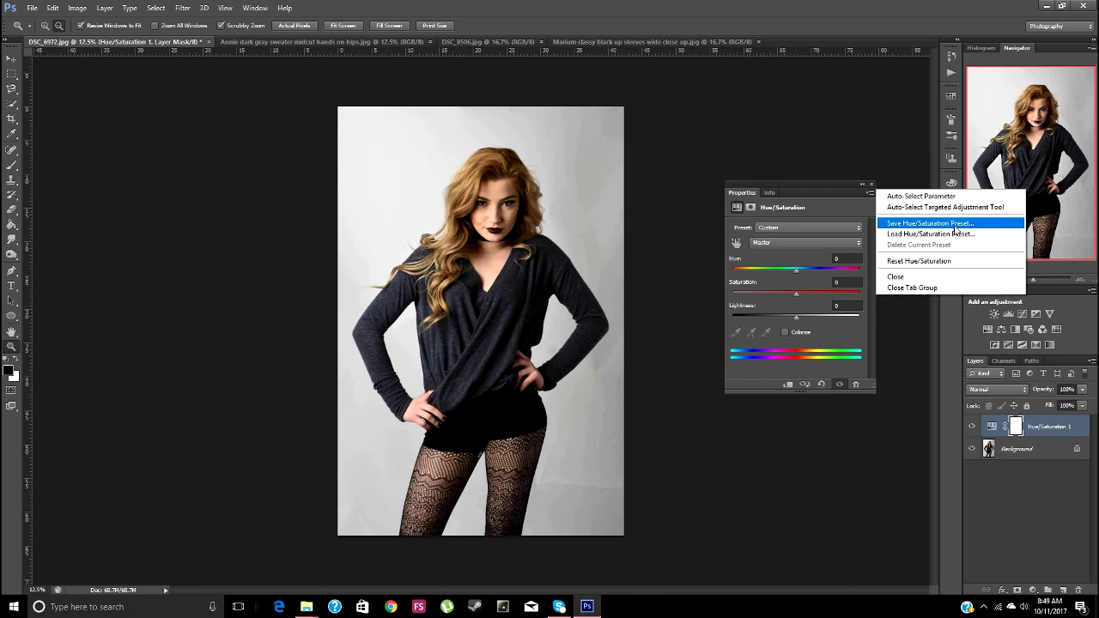
click(403, 150)
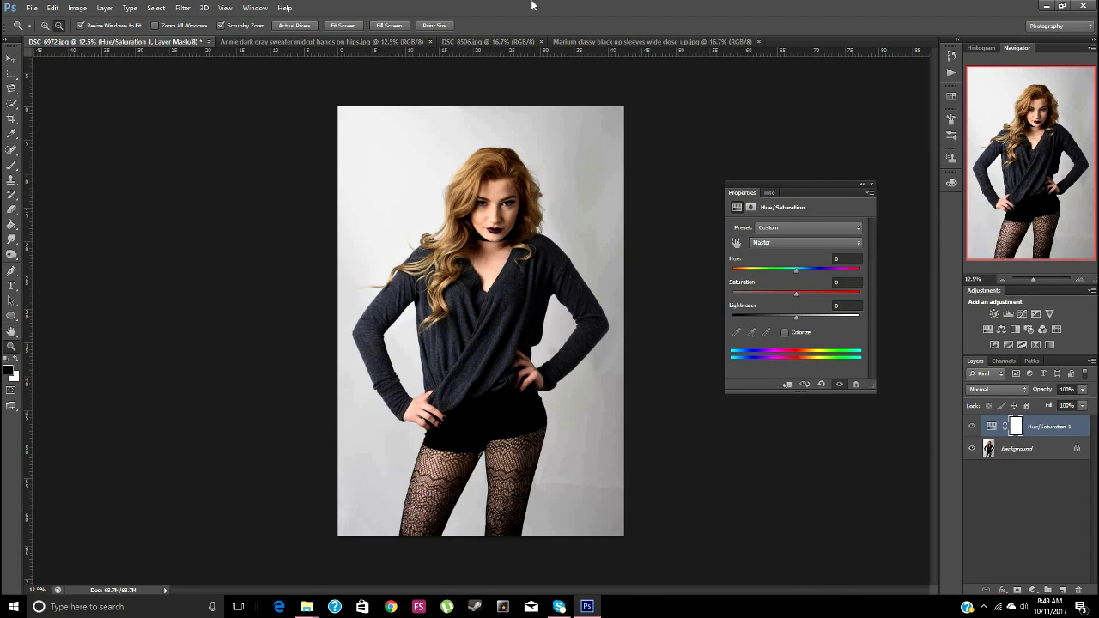
Add a Color Balance adjustment layer to the DSC_8506.jpg photo
click(468, 41)
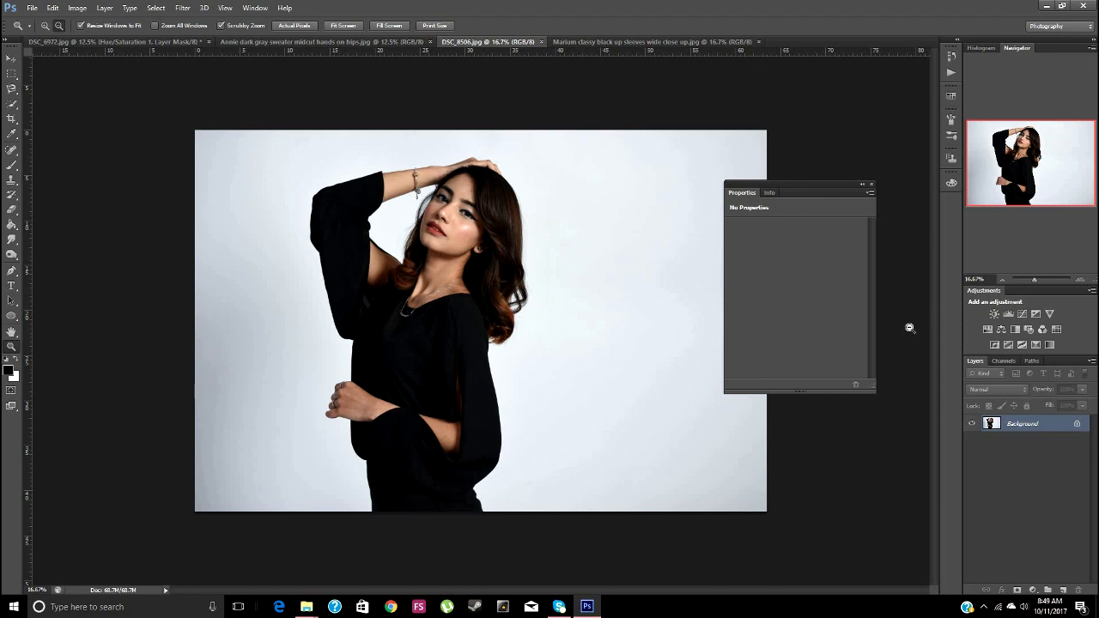
click(1001, 331)
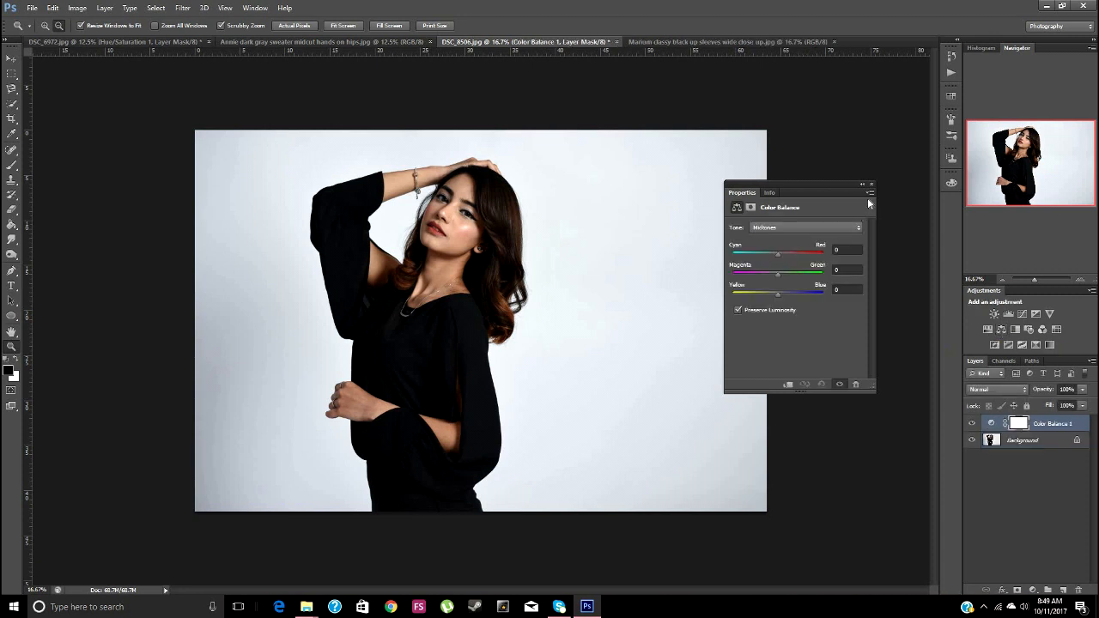
Try the Midtones Cyan–Red balance at -75 and bring it back to -1
click(806, 226)
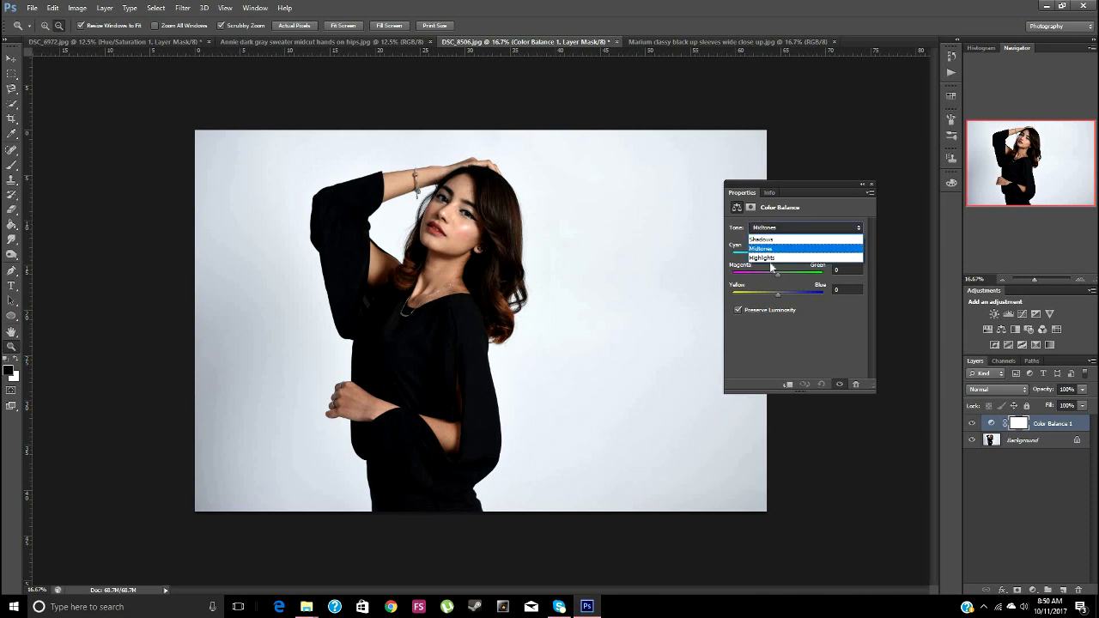
click(773, 248)
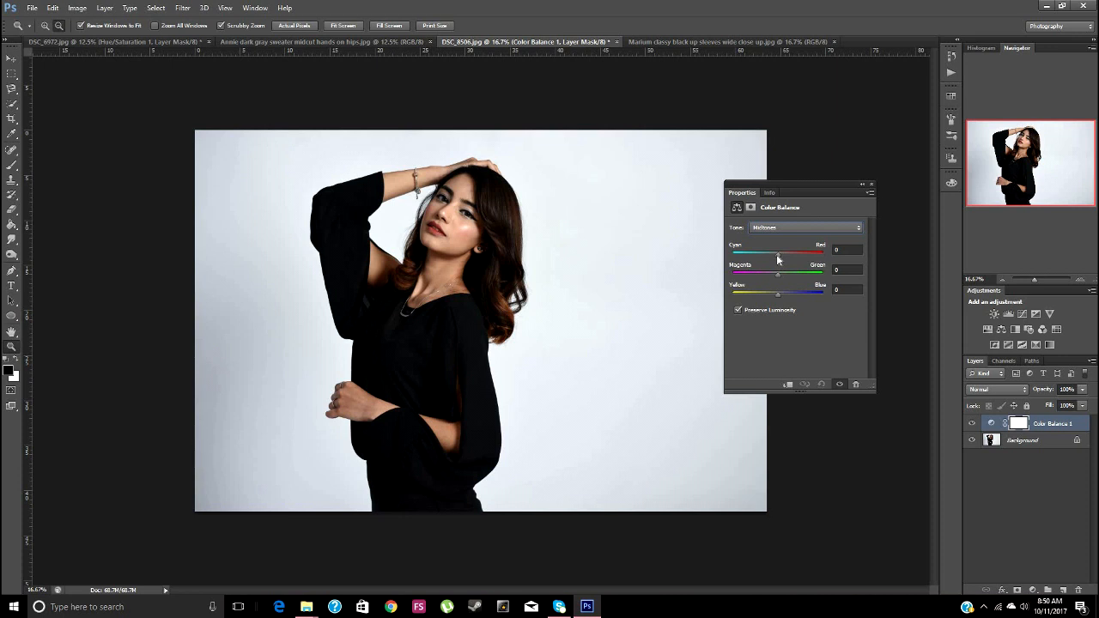
drag(777, 259, 745, 258)
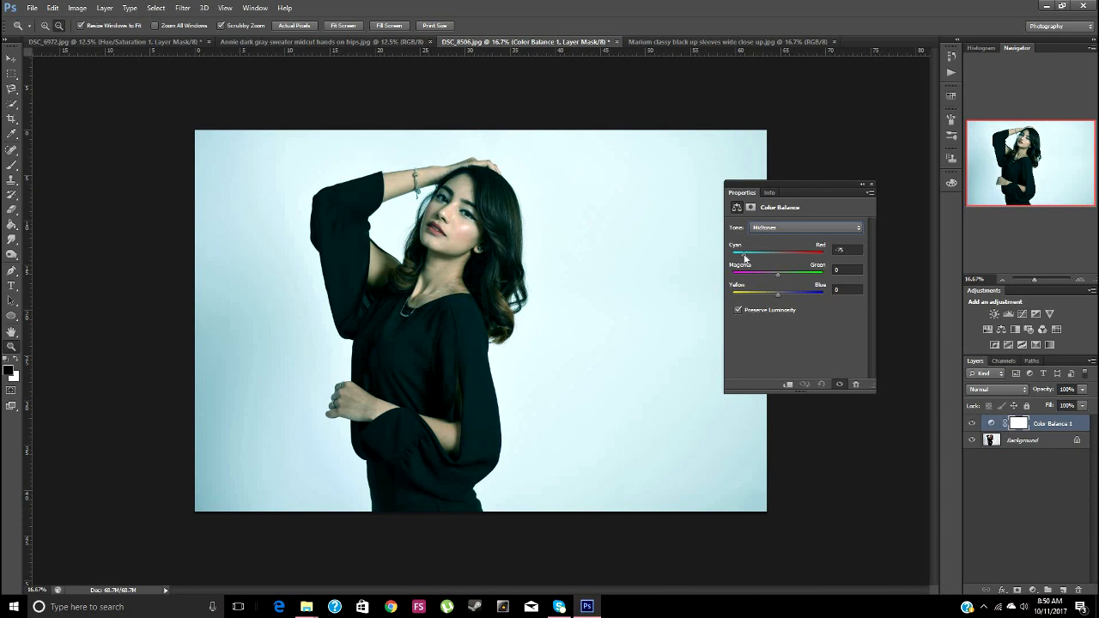
drag(745, 257, 778, 262)
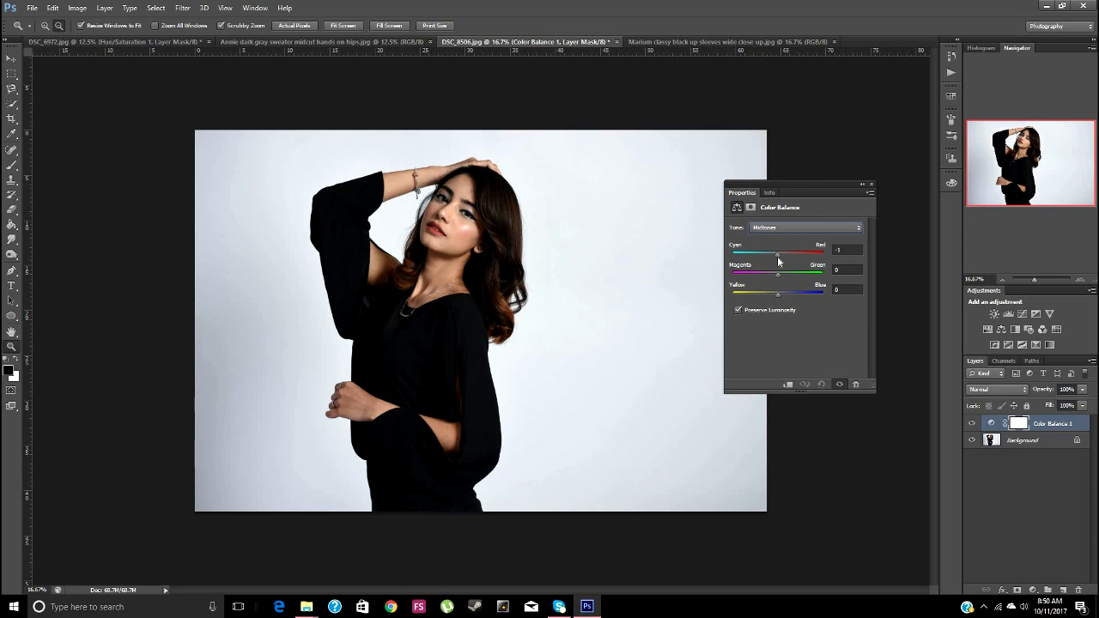
Try the Shadows Cyan–Red balance at -40 and -76, and bring it back to -1
click(778, 229)
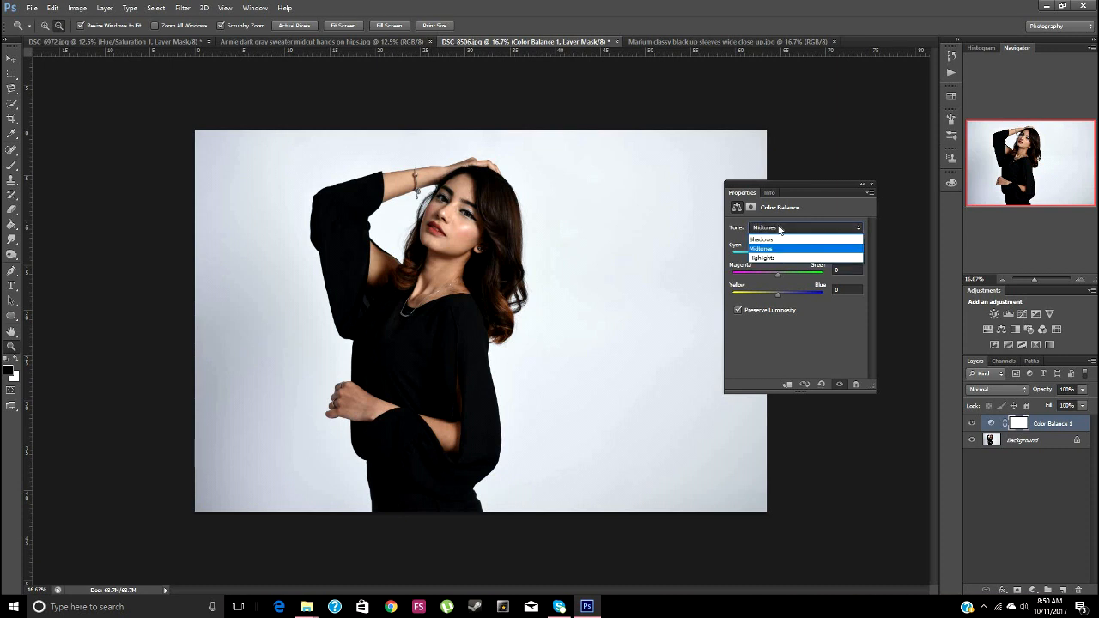
click(771, 236)
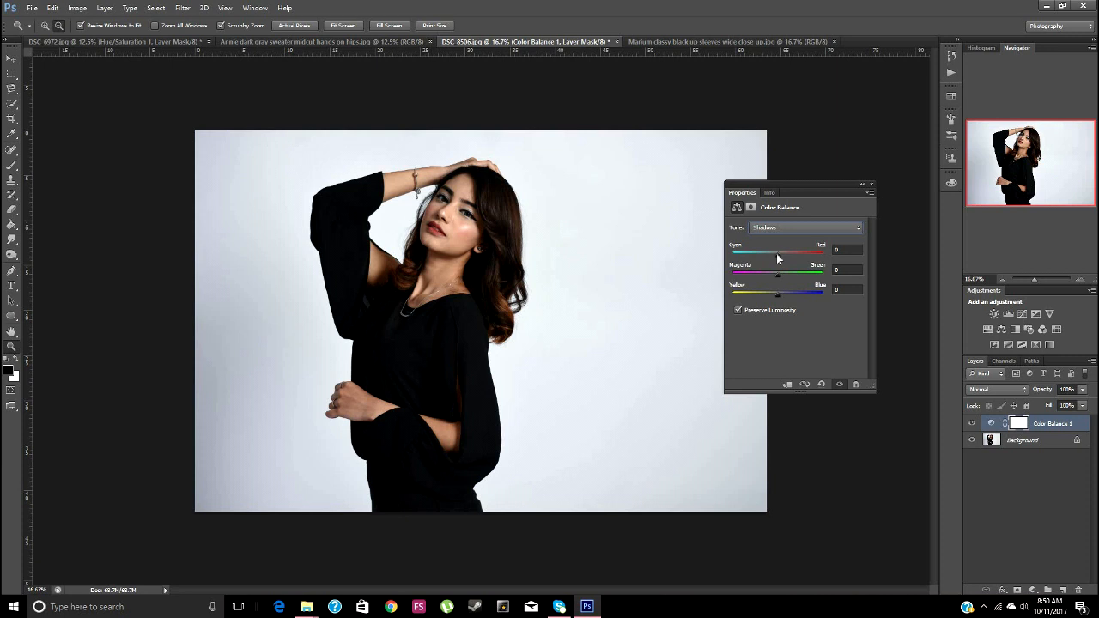
drag(776, 254, 760, 255)
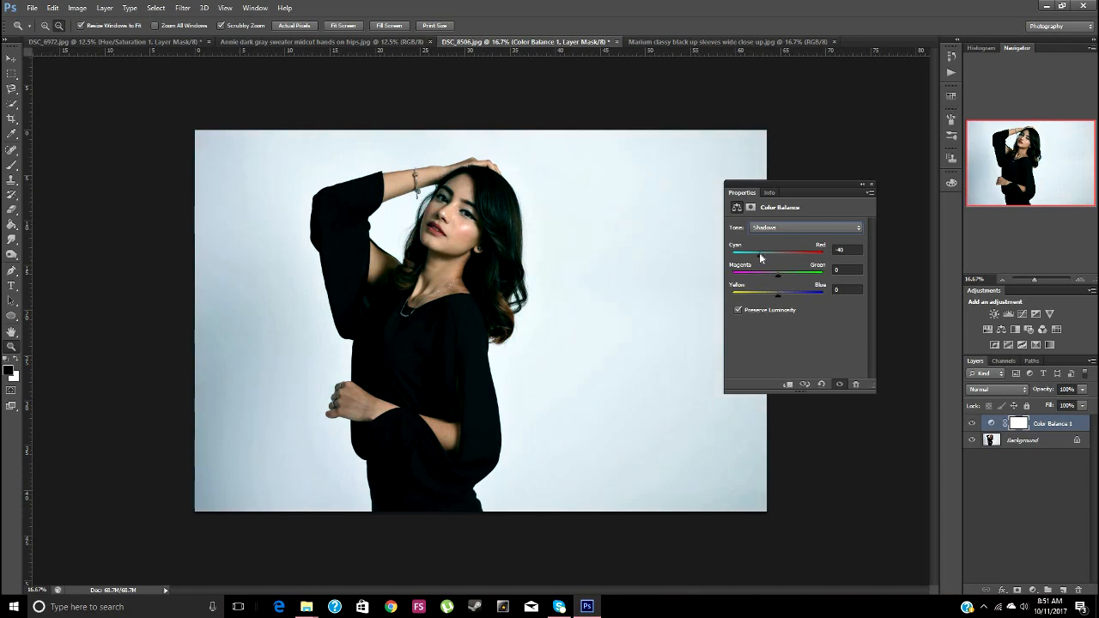
drag(760, 256, 745, 257)
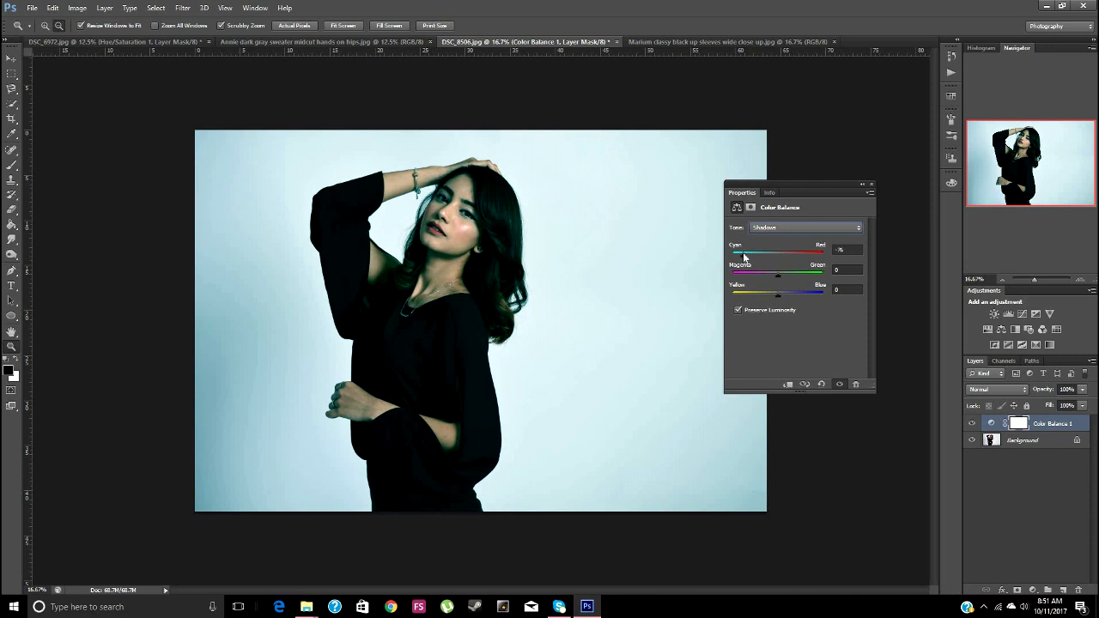
drag(744, 256, 778, 260)
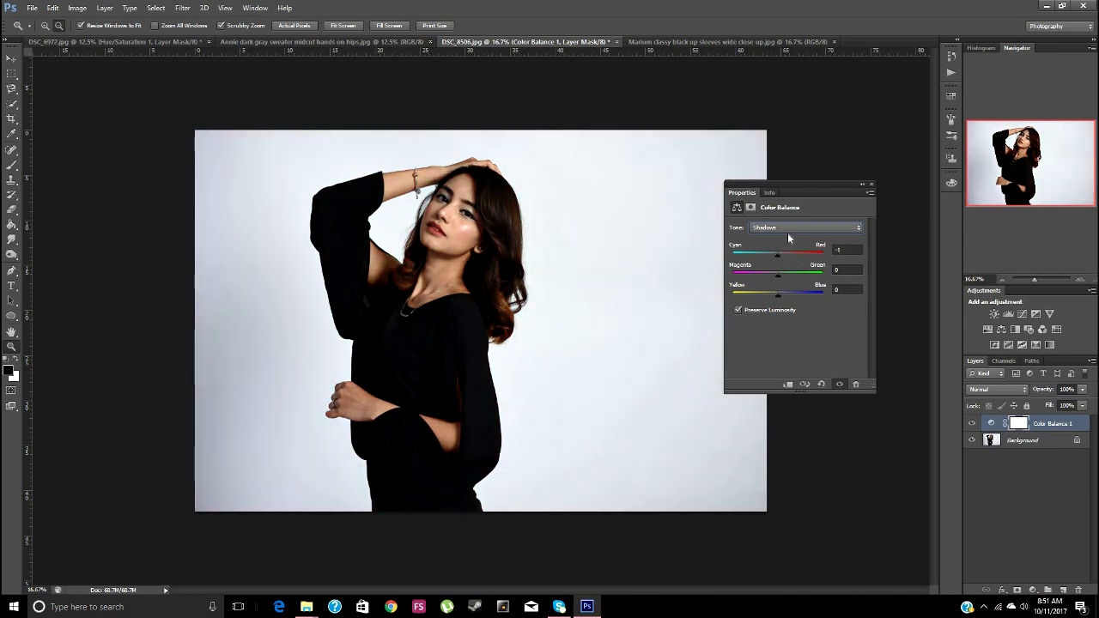
Set the Highlights Yellow–Blue balance to -1
click(790, 228)
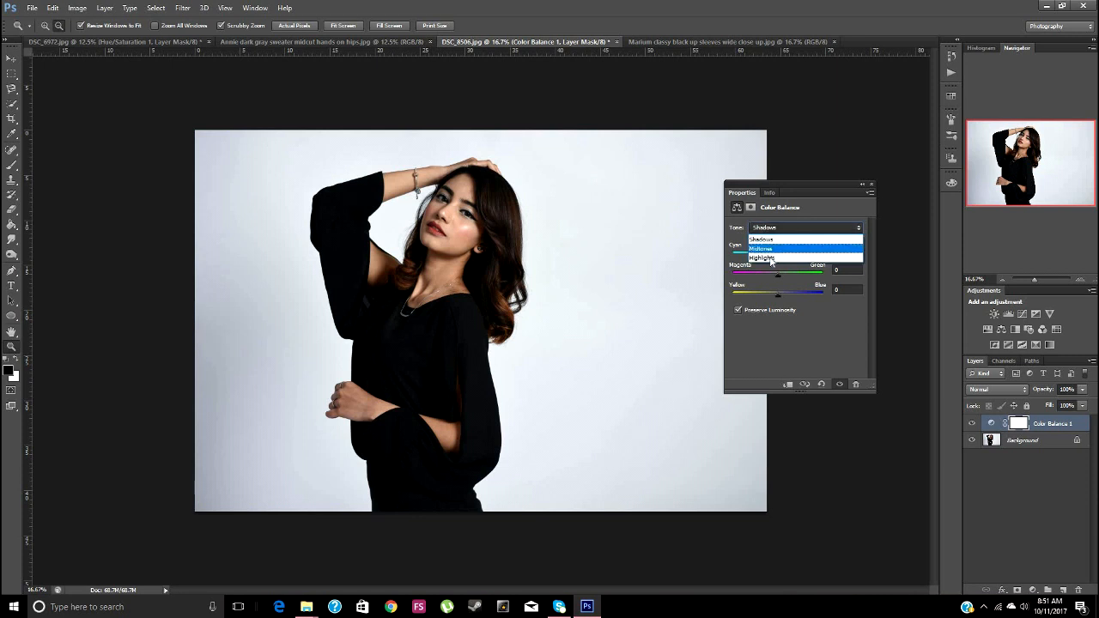
click(773, 252)
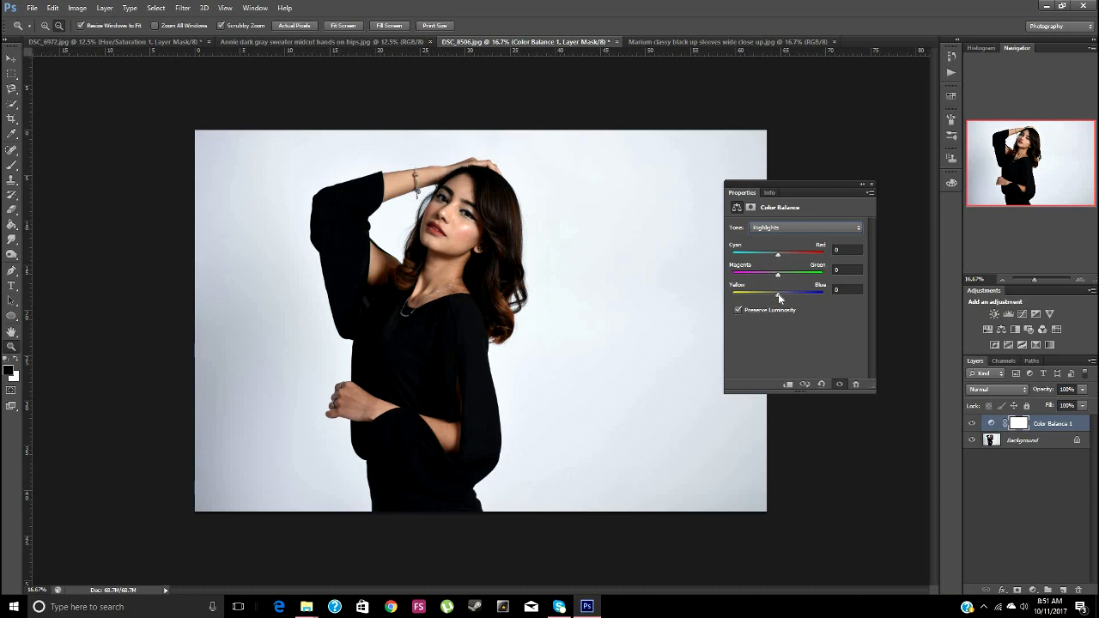
mouse_move(779, 298)
mouse_down()
mouse_move(804, 295)
mouse_move(767, 299)
mouse_move(777, 301)
mouse_up()
Look at the additional Color Balance options and view the finished version of the black-dress photo
click(871, 194)
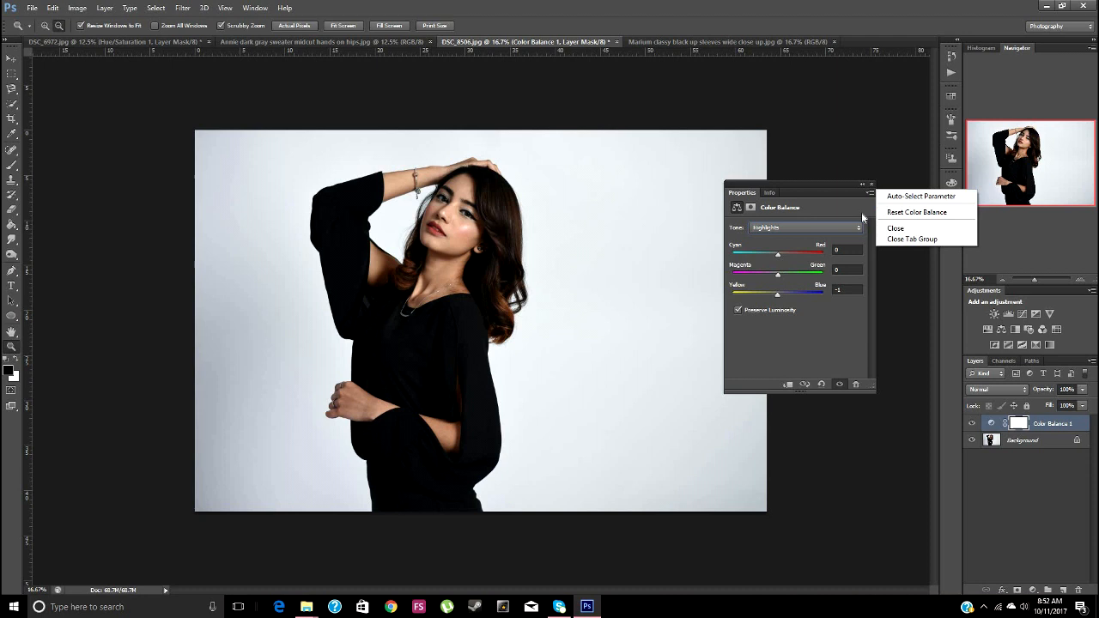
click(839, 204)
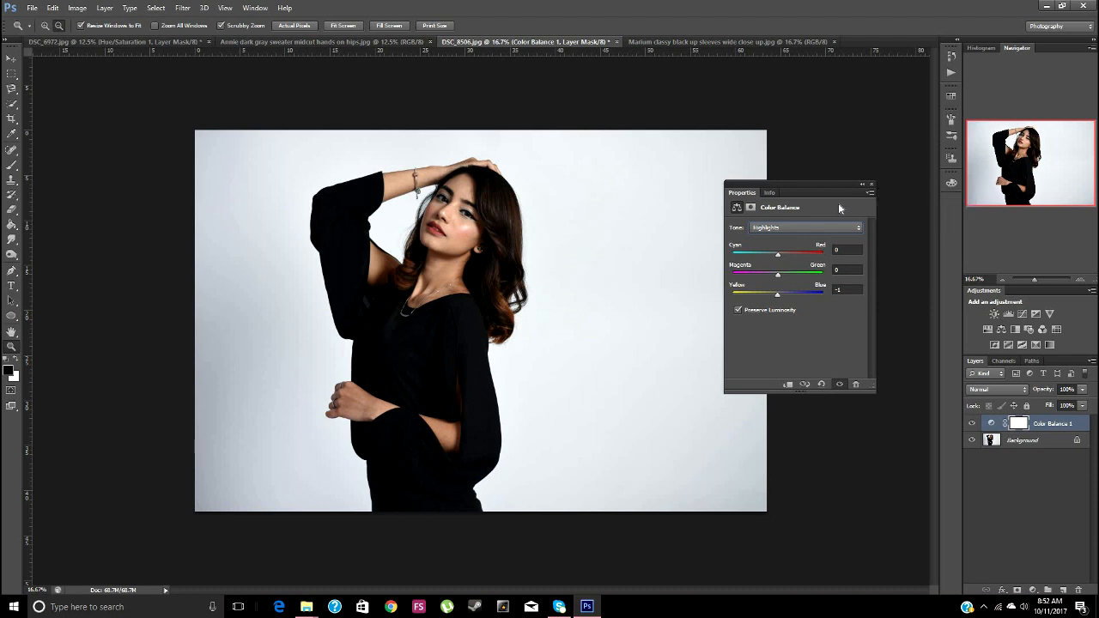
click(701, 38)
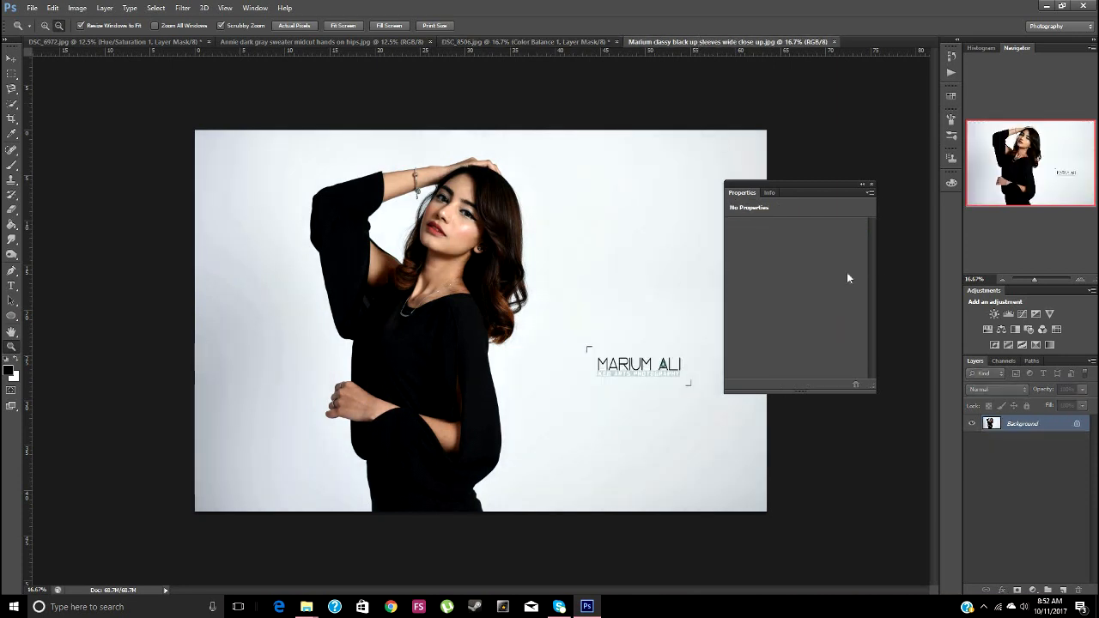